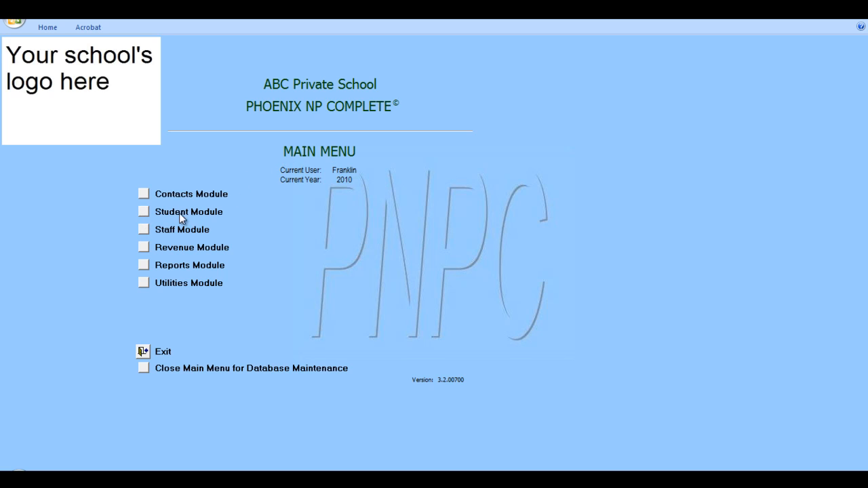
Open the Student Module and browse forward through all the student records, returning to the first one
click(141, 213)
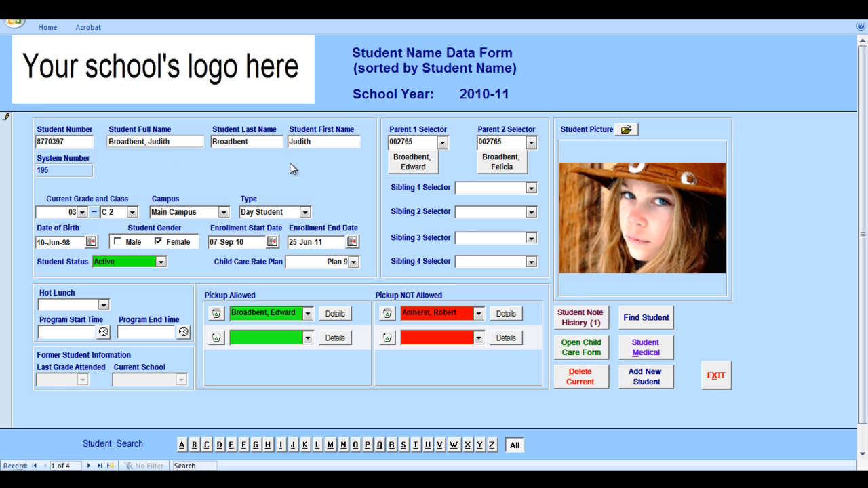
click(89, 466)
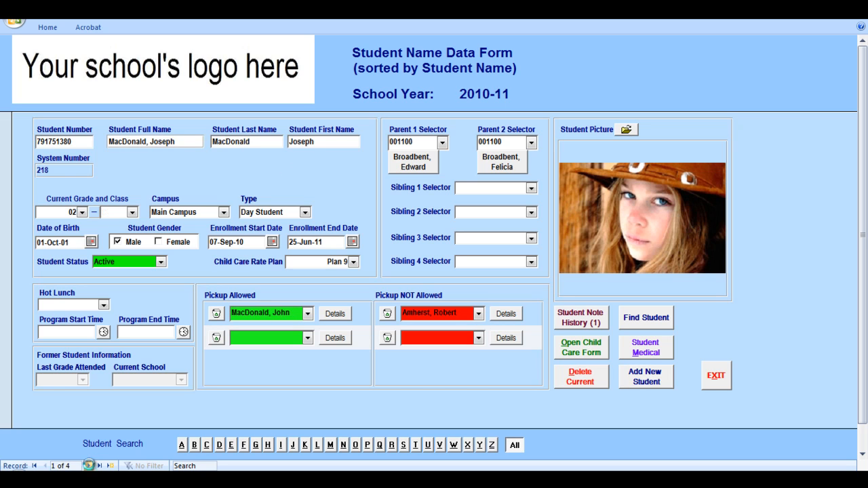
click(89, 466)
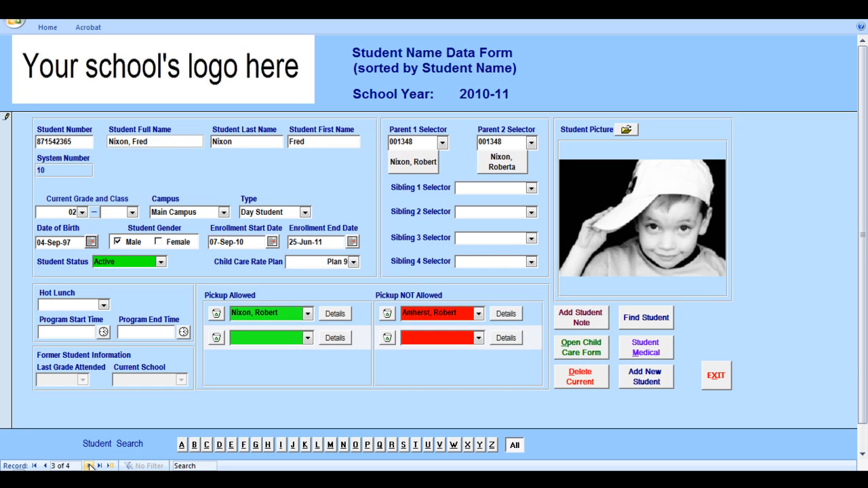
click(89, 466)
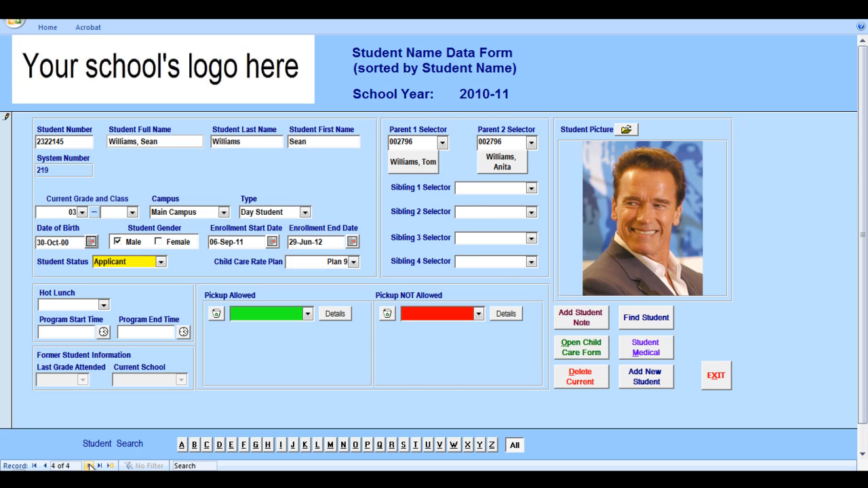
click(45, 467)
click(45, 467)
click(45, 466)
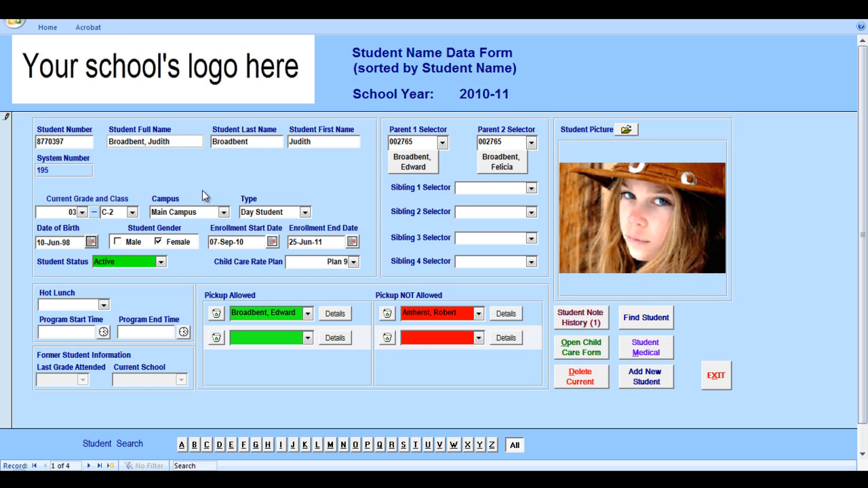
Select the second listed contact as the student's Parent 1 and the third listed contact as Parent 2
click(67, 141)
click(442, 142)
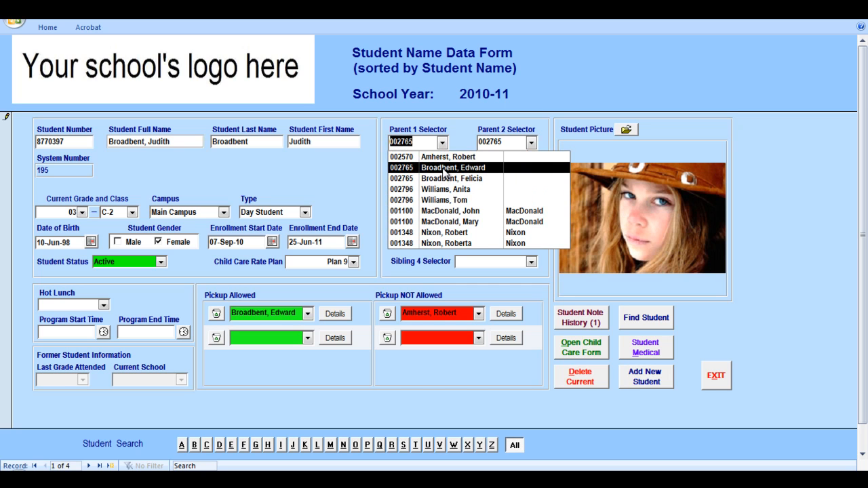
click(444, 169)
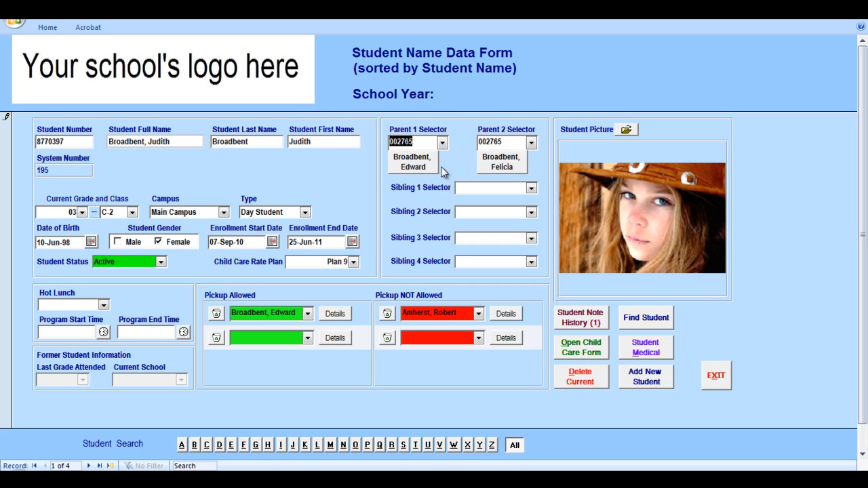
click(532, 143)
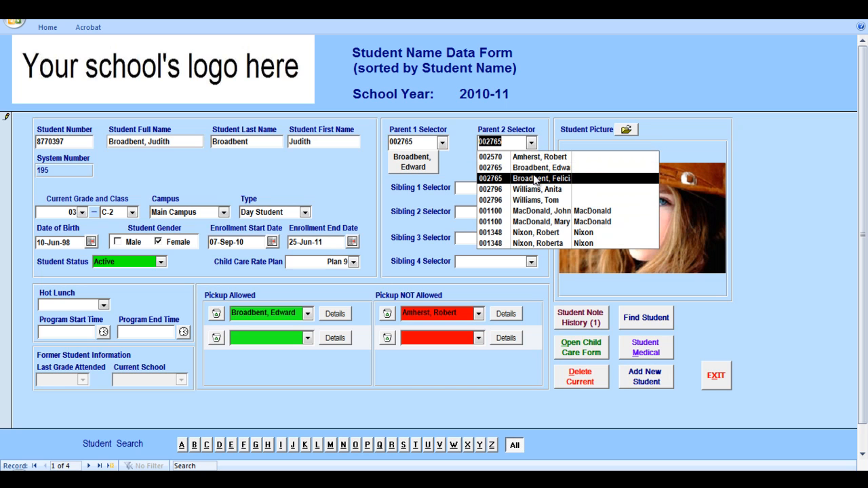
click(533, 176)
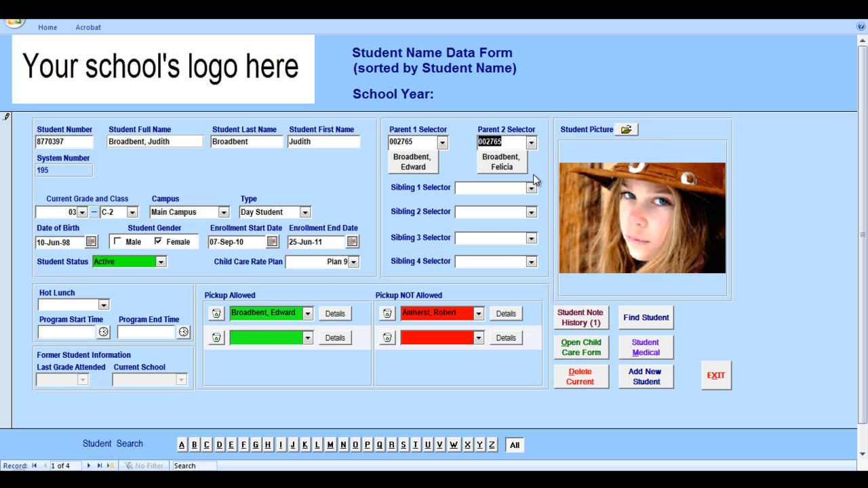
View the Parent 1 contact information form, and look through the image files available for the student picture without choosing one
click(407, 166)
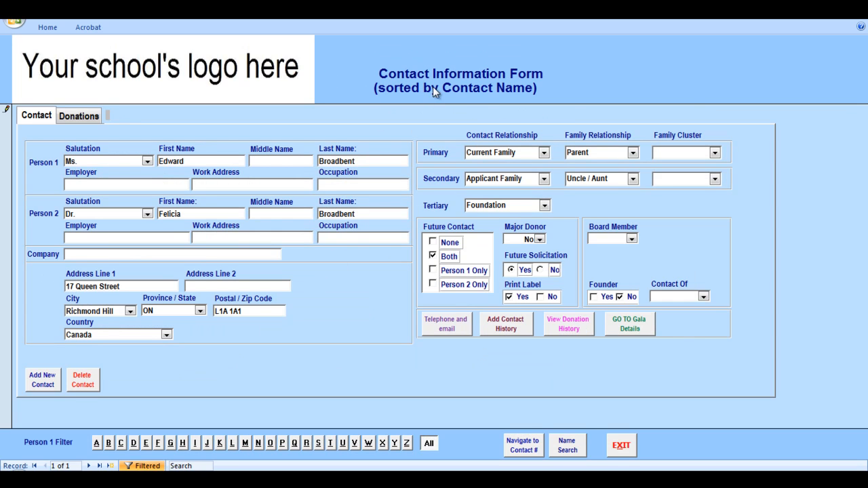
click(621, 446)
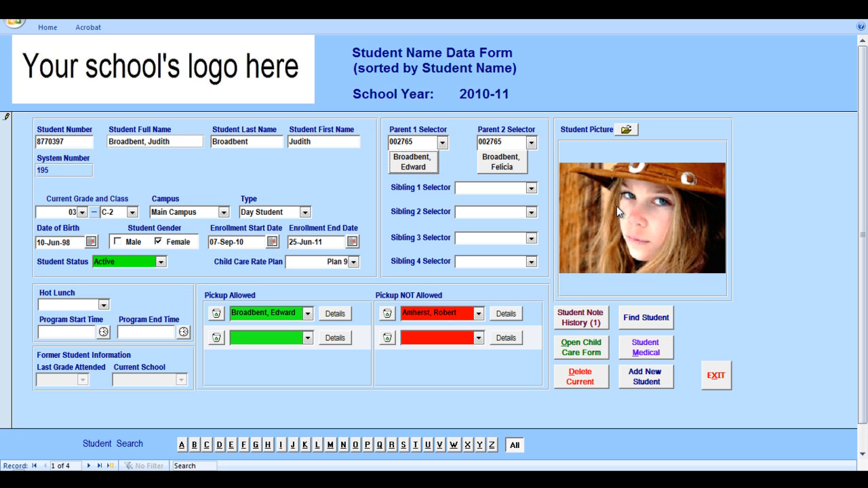
click(630, 131)
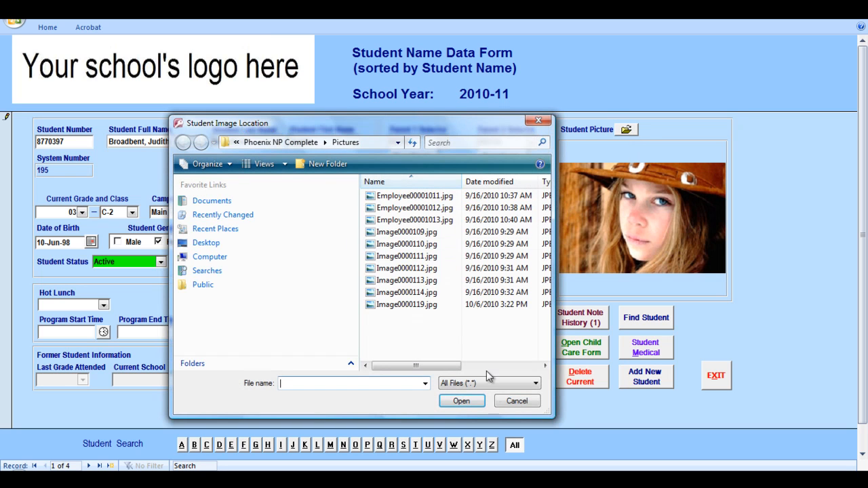
click(517, 401)
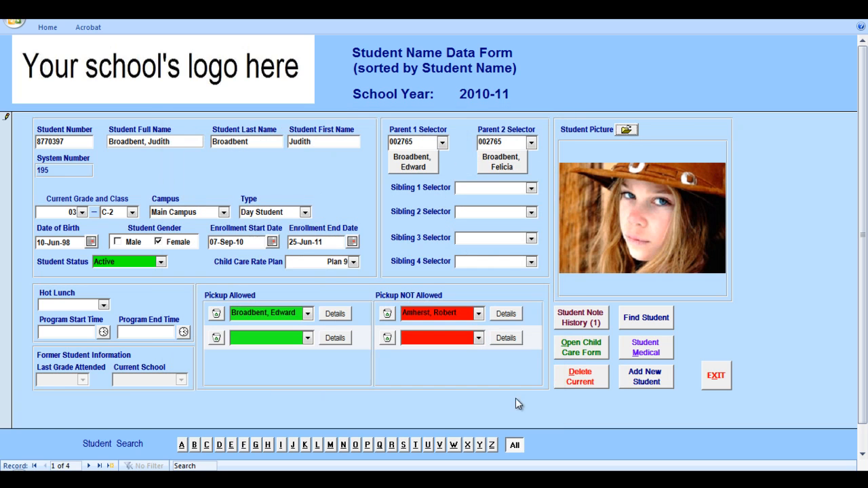
Assign the first listed student as Sibling 1 and the second listed student as Sibling 2
click(532, 189)
click(525, 202)
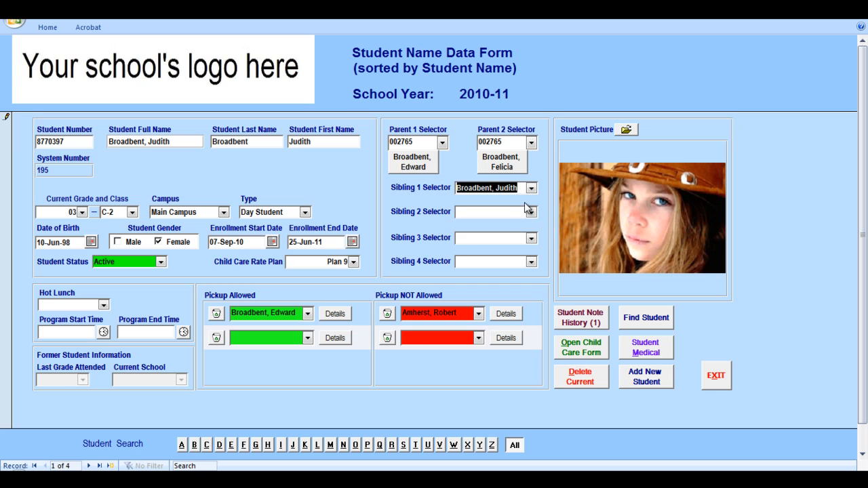
click(532, 212)
click(522, 235)
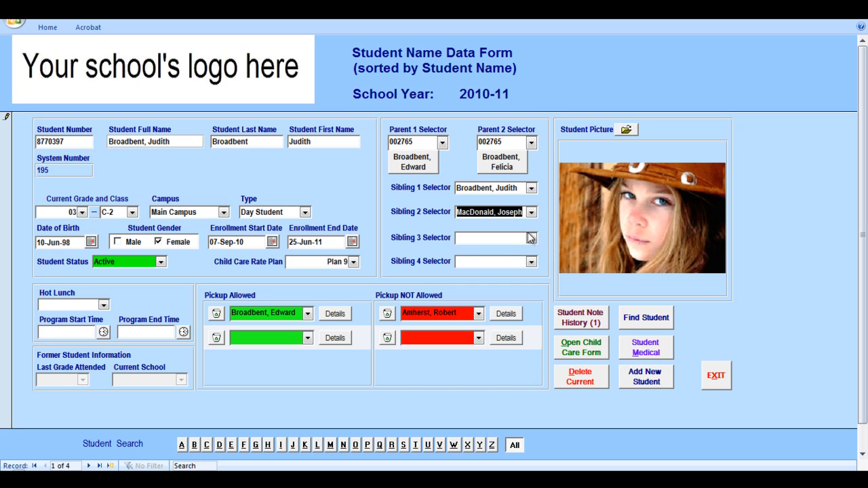
Clear the Sibling 1 and Sibling 2 entries from the student record
click(522, 188)
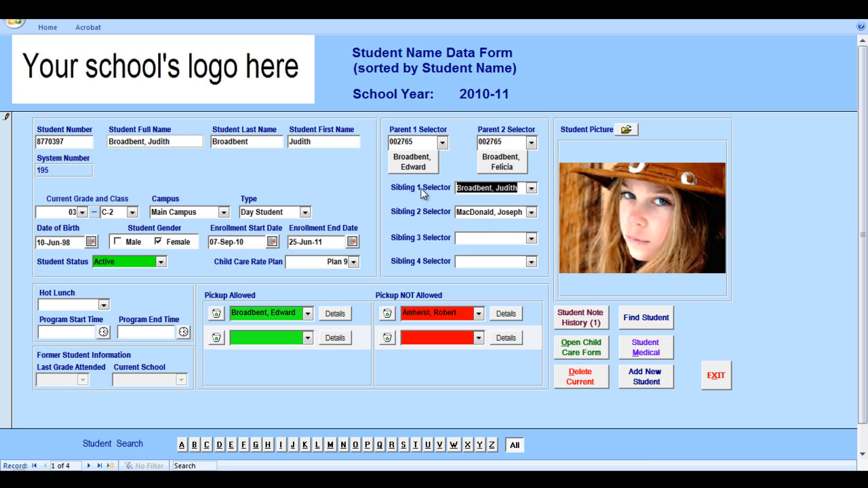
key(Delete)
key(Tab)
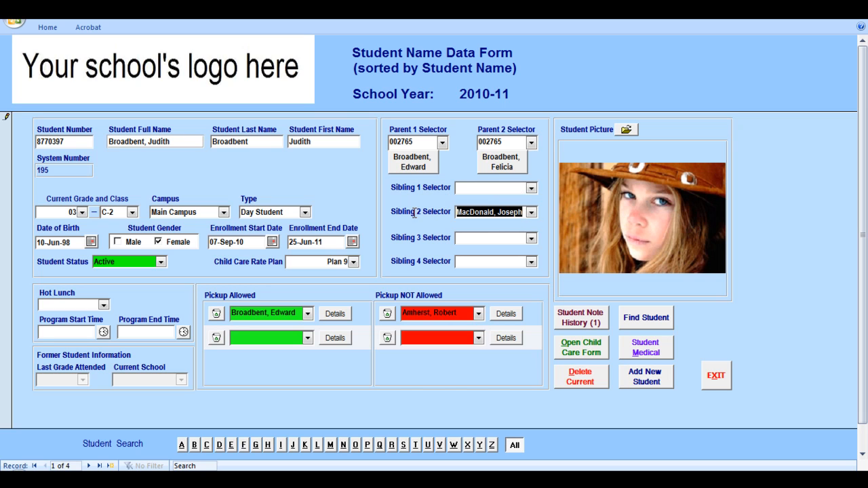
key(Delete)
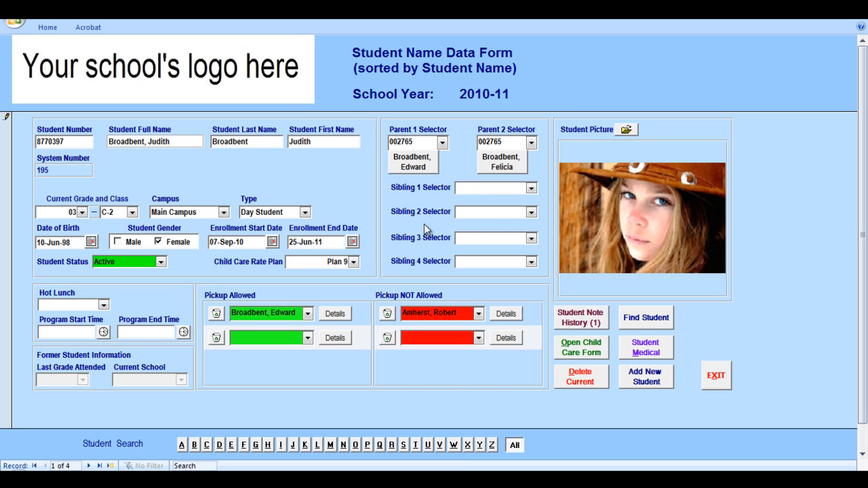
Set the student's current grade to 03, the campus to Main Campus and the type to Day Student
click(82, 212)
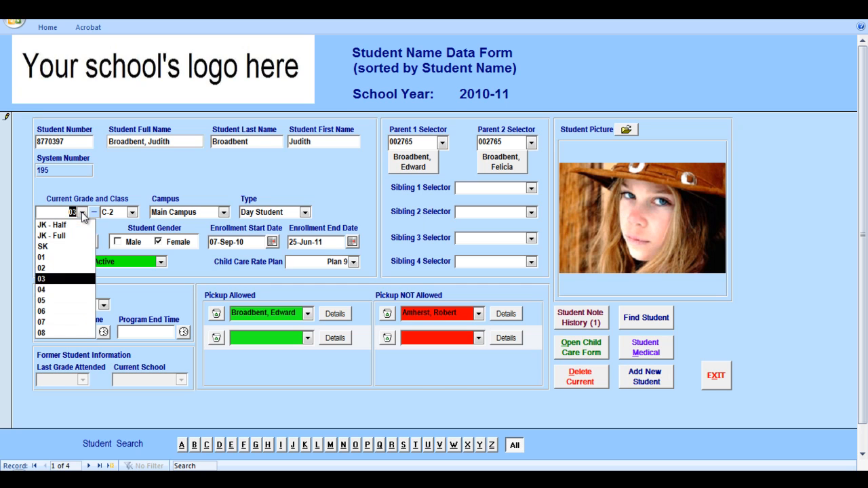
click(71, 279)
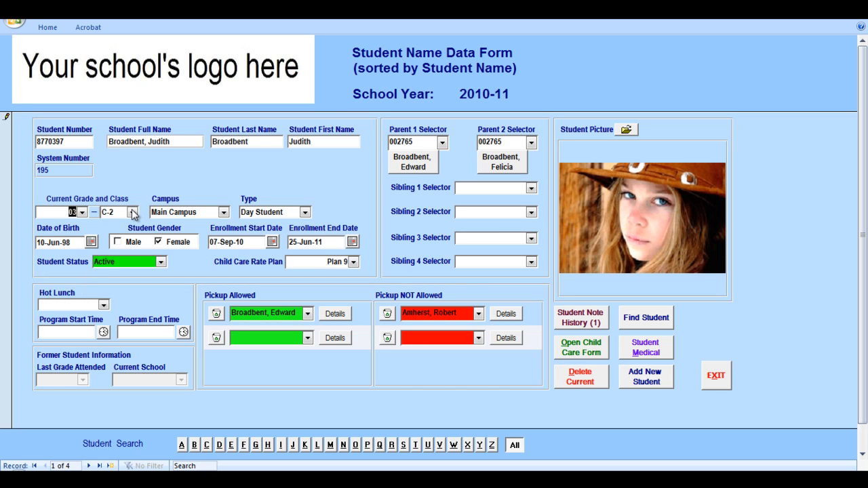
click(227, 213)
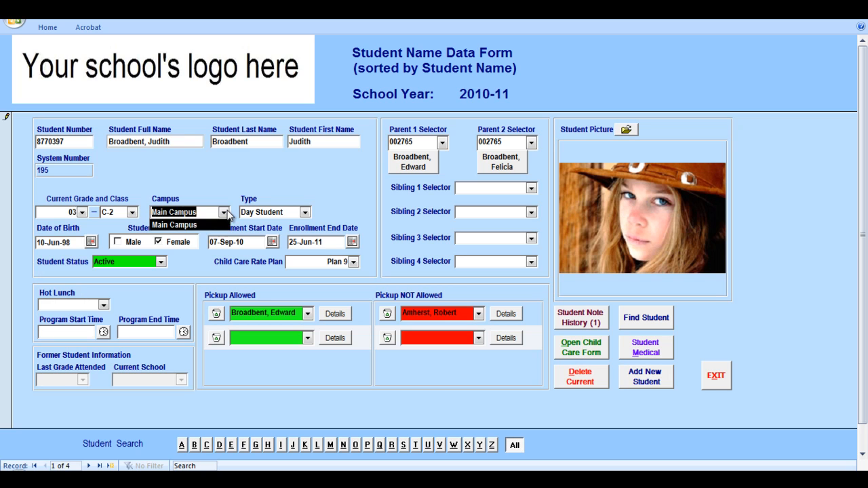
click(222, 226)
click(305, 212)
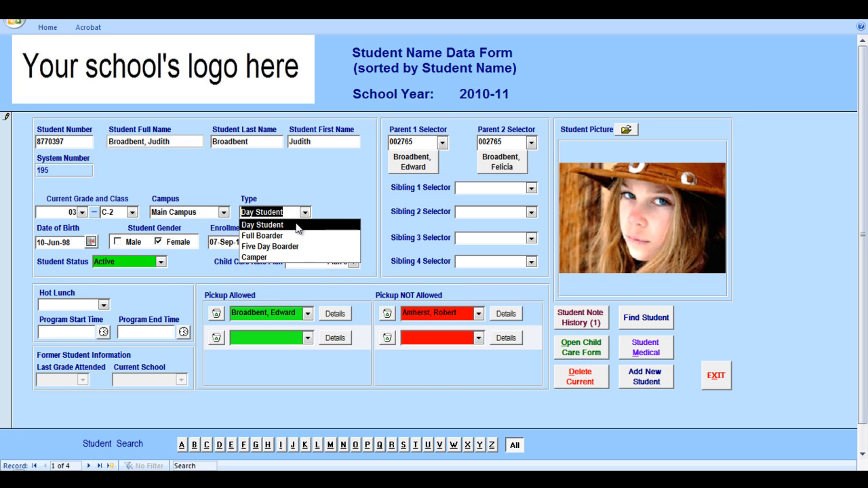
click(294, 224)
Set the student status to Active and the child care rate plan to Plan 9
click(69, 241)
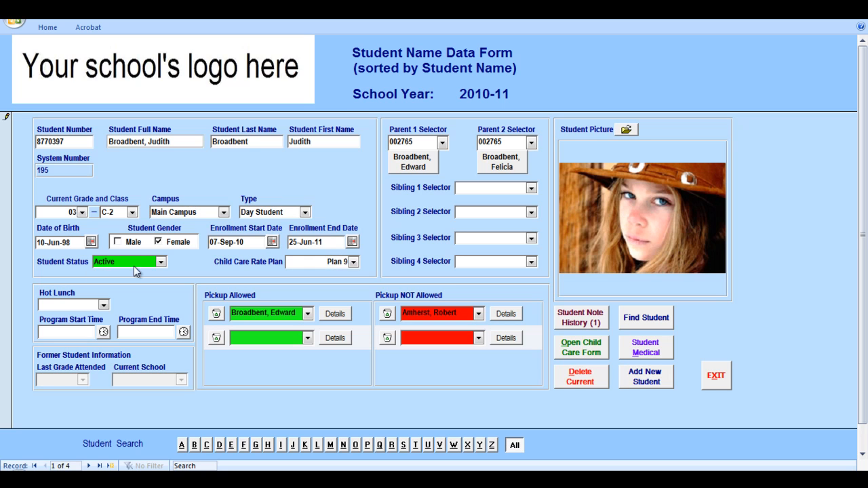
click(158, 241)
click(160, 262)
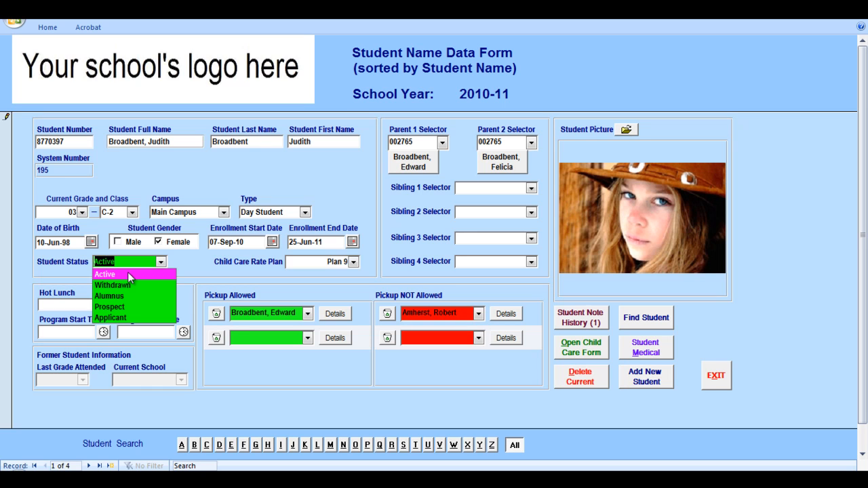
click(129, 276)
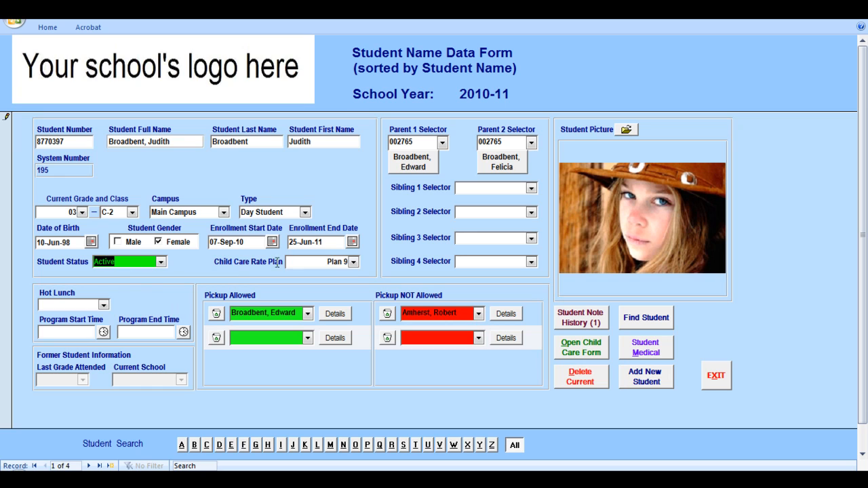
click(353, 261)
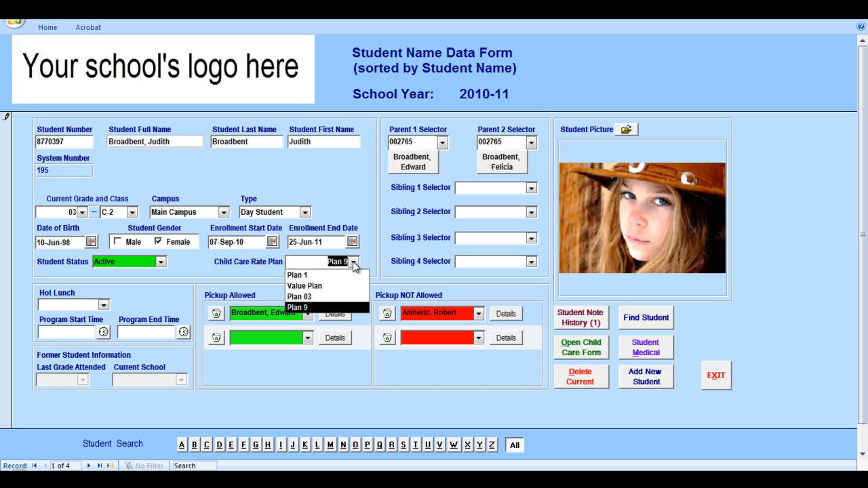
click(336, 308)
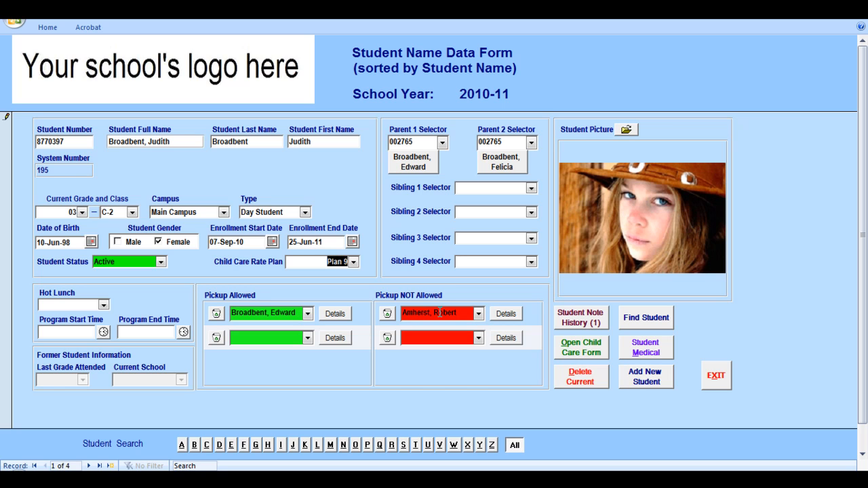
Add a second person to the student's Pickup Allowed list and another to the Pickup NOT Allowed list
click(307, 337)
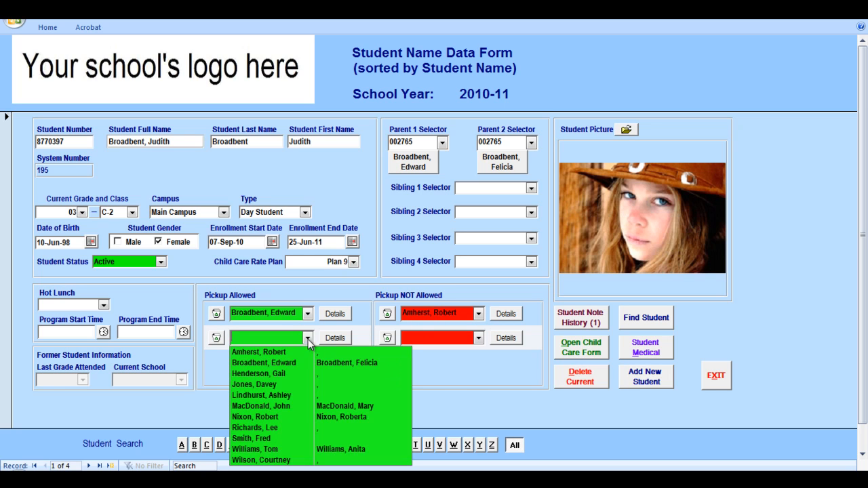
click(287, 395)
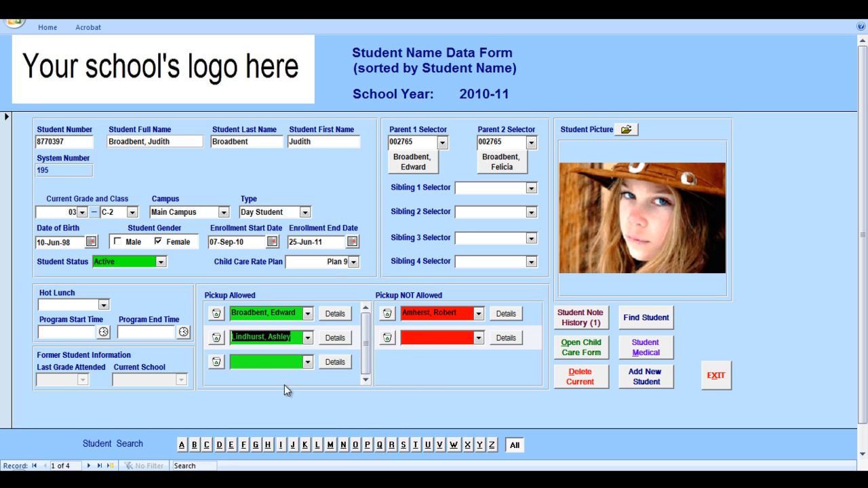
click(478, 338)
click(474, 409)
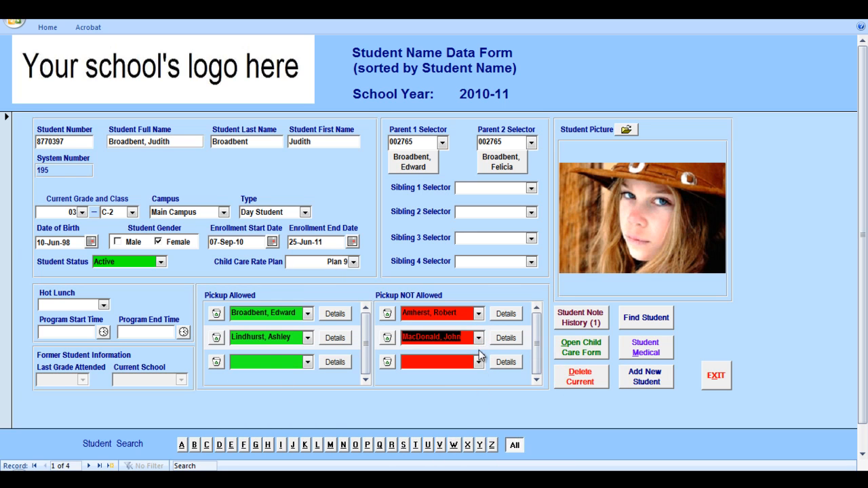
Delete the second person from both the Pickup Allowed and Pickup NOT Allowed lists
click(217, 338)
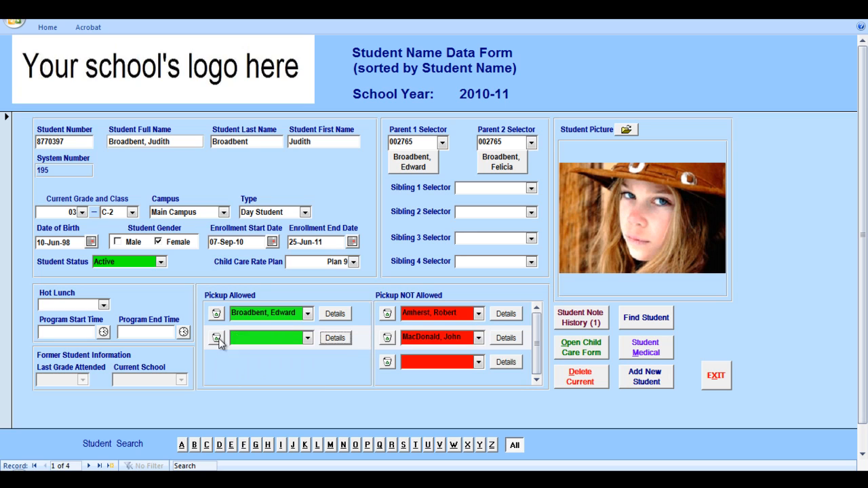
click(386, 338)
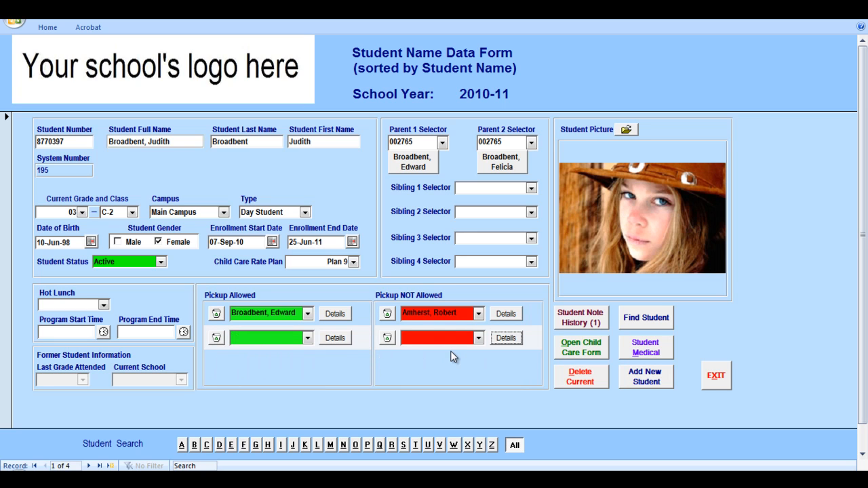
Open the student's note history and enter "akf;gkd;kg;lgk;flkgl;dfkglfk" as a new note below the existing one
click(590, 323)
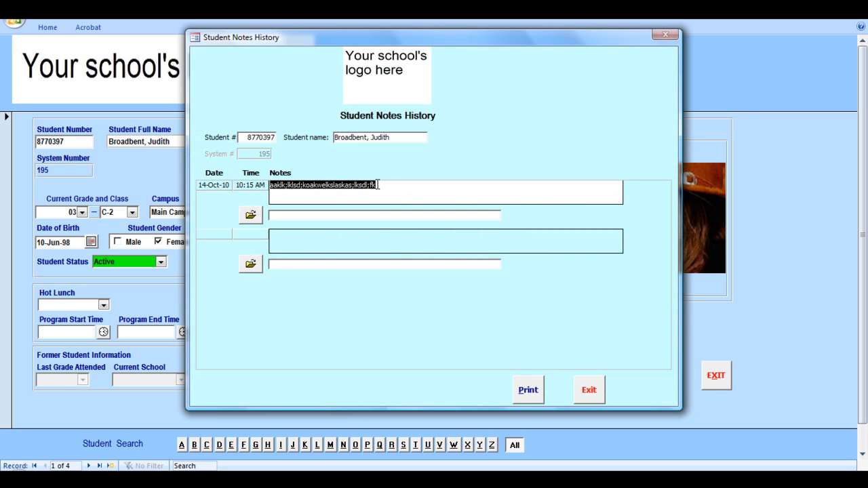
click(388, 184)
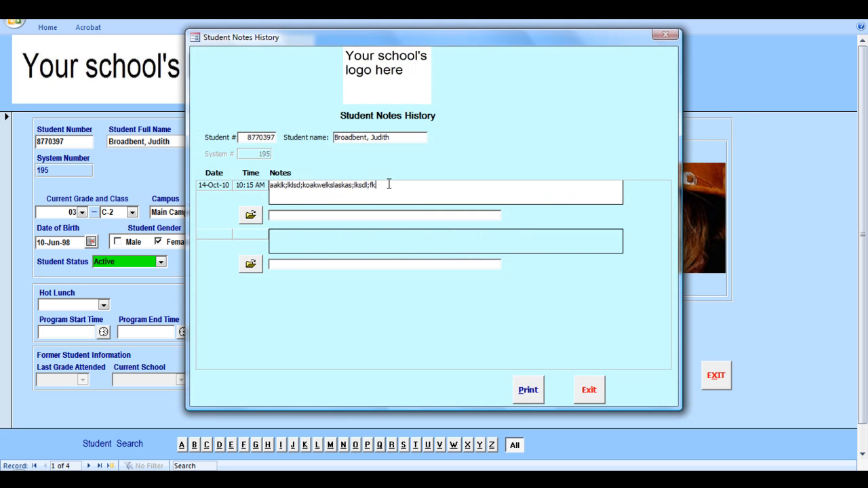
click(281, 241)
text(akf;gkd;kg;lgk;flkgl;dfkglfk)
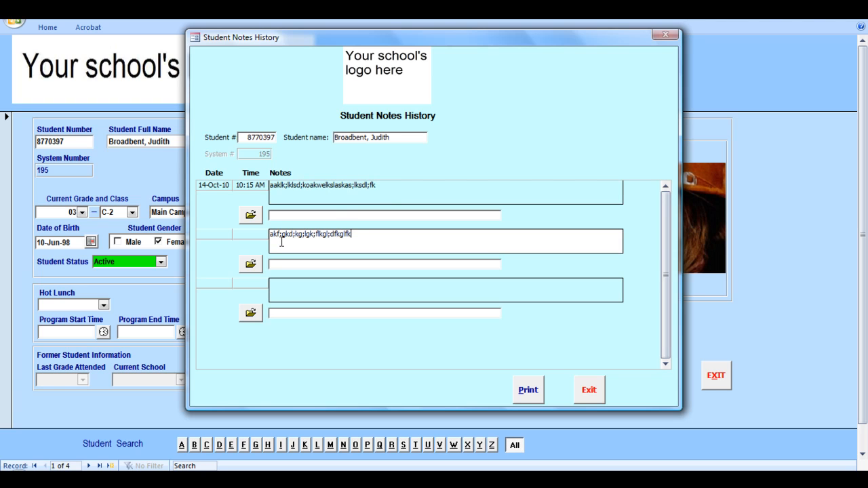
Browse the DATA (D:) drive's Simon Phoenix Group folder for a file to attach to the new note, leaving without attaching one
click(287, 262)
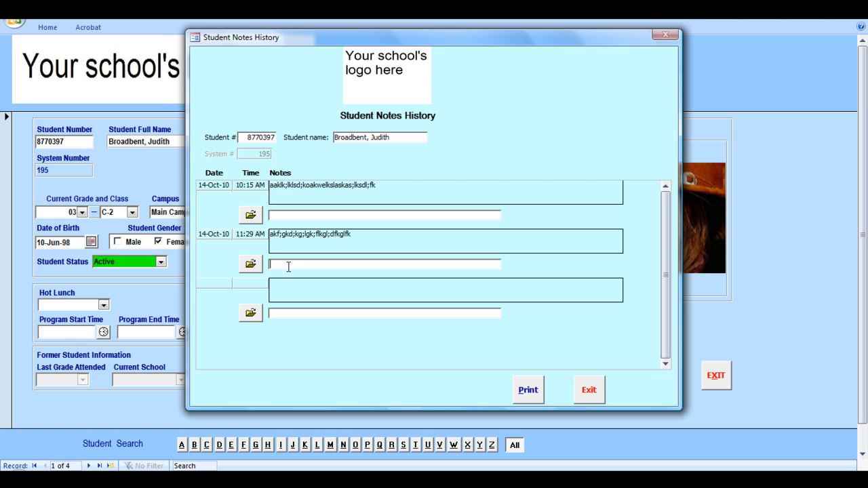
click(250, 264)
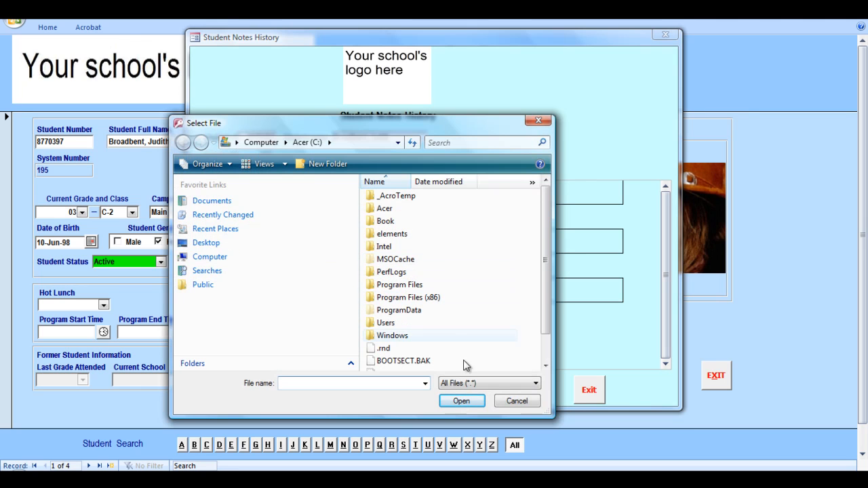
click(515, 402)
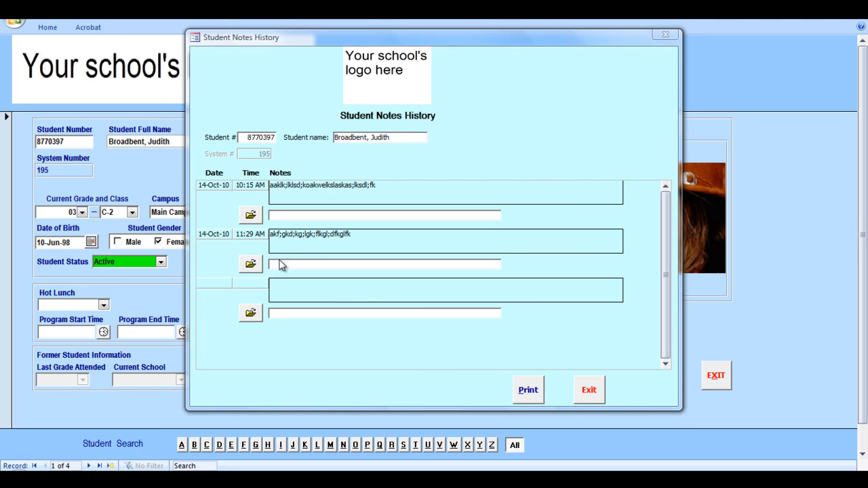
click(259, 267)
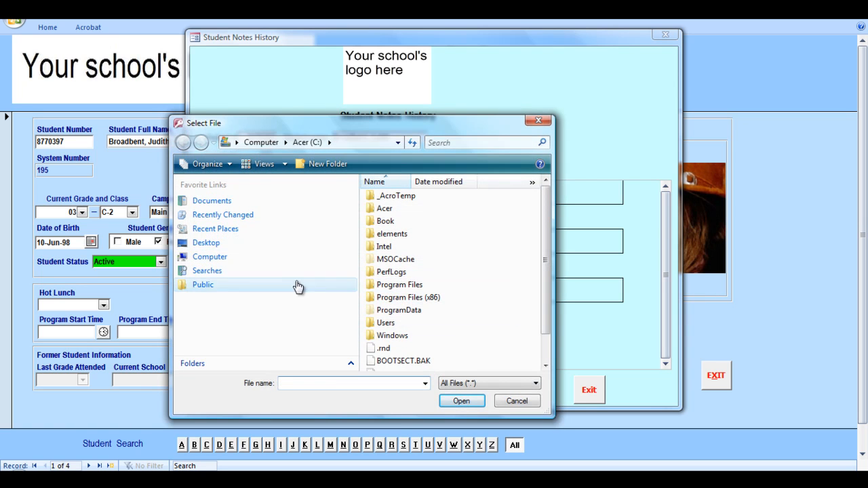
click(221, 257)
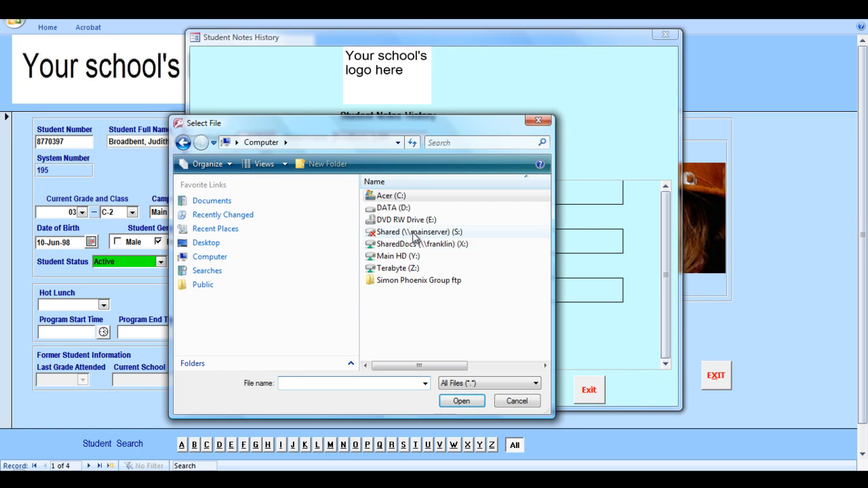
double_click(393, 207)
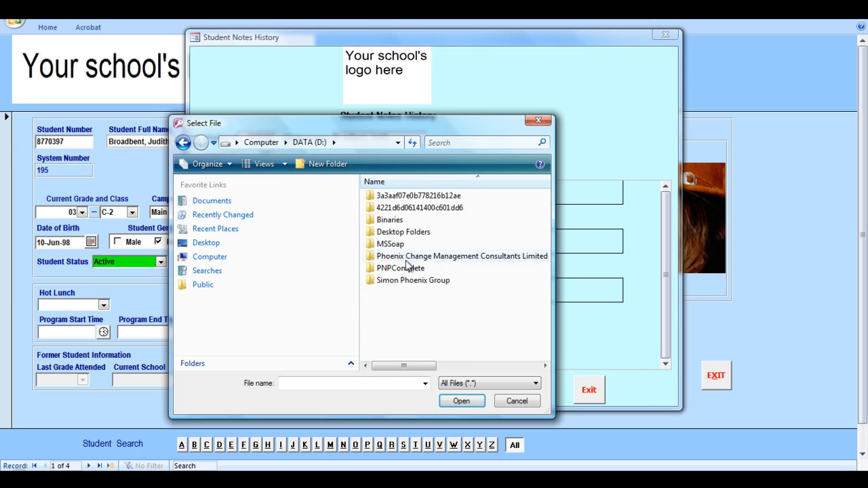
double_click(407, 280)
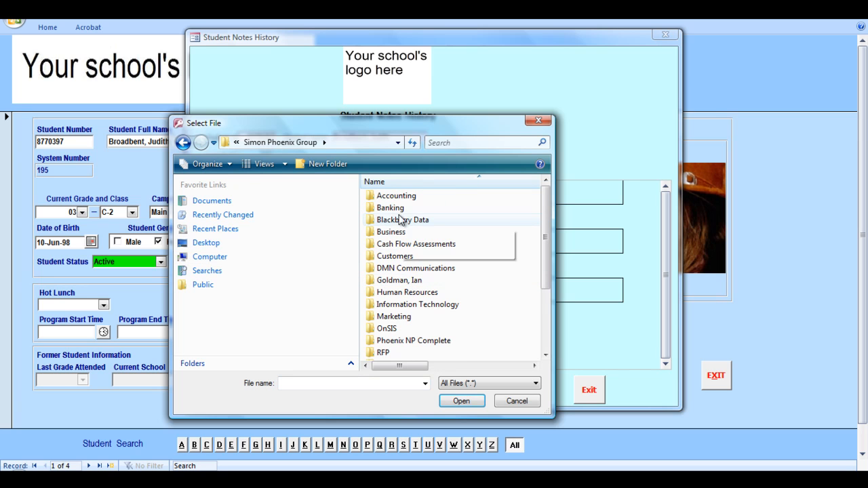
click(518, 400)
click(587, 392)
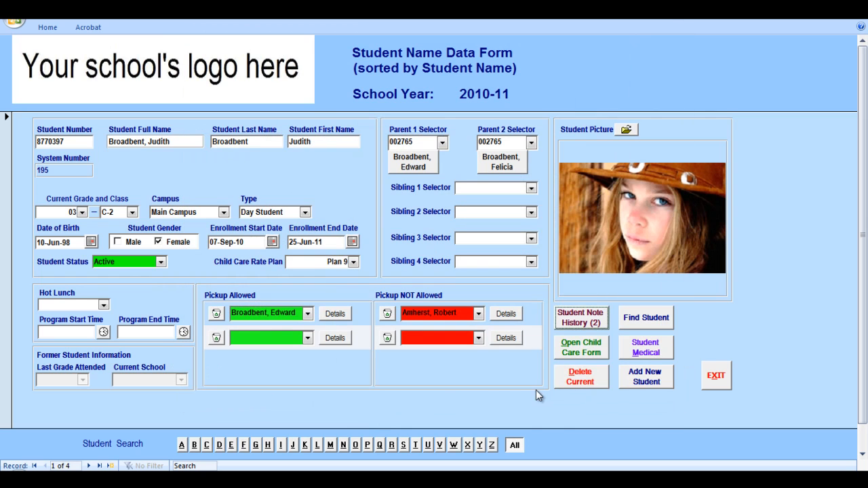
Open the student's medical information, view the parents' email details, and add Zarontin to the medications
click(643, 348)
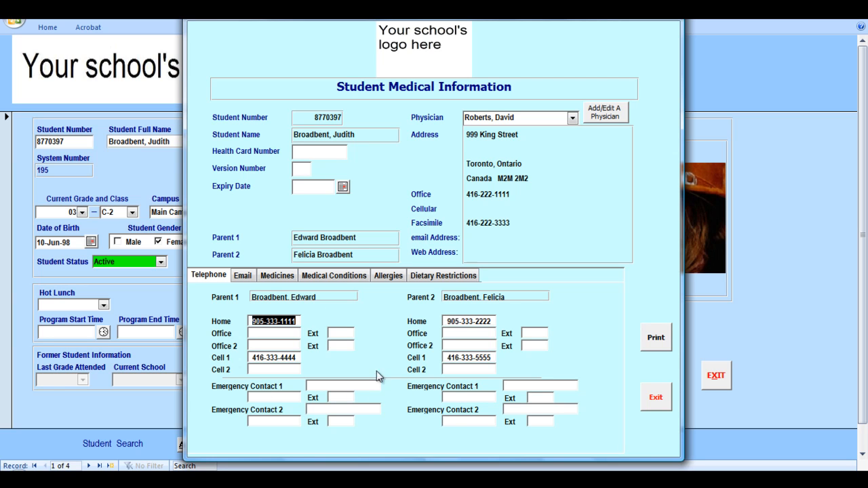
click(244, 275)
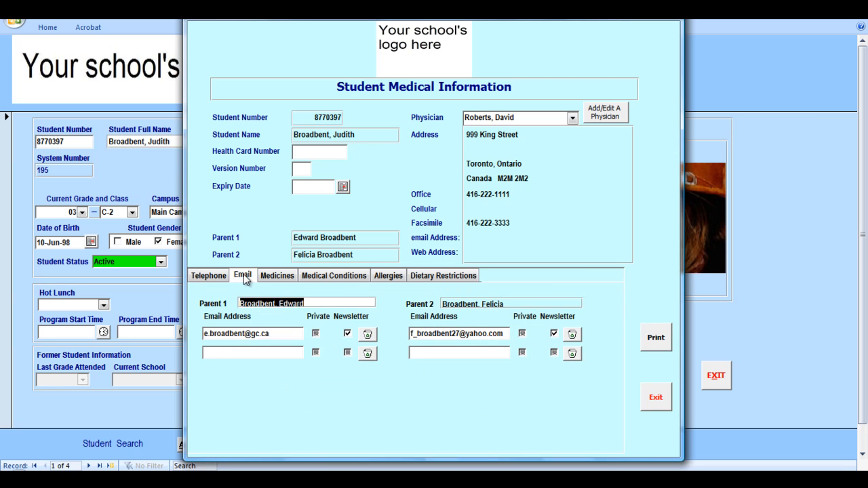
click(282, 279)
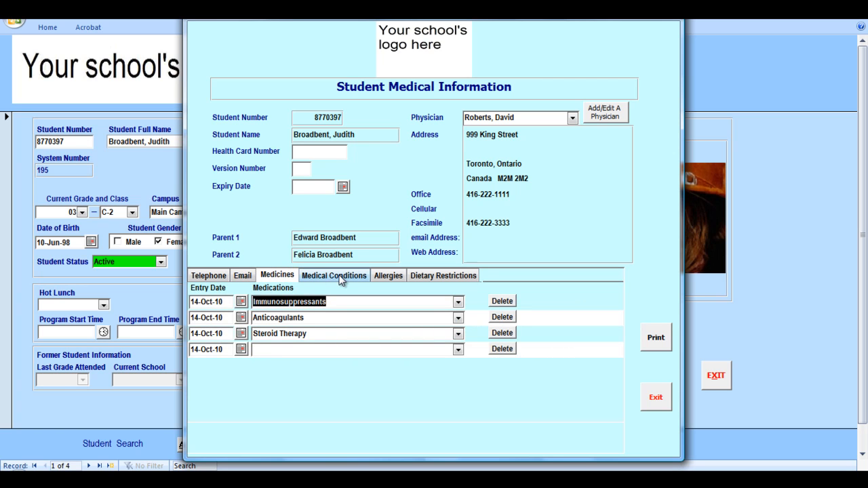
click(459, 349)
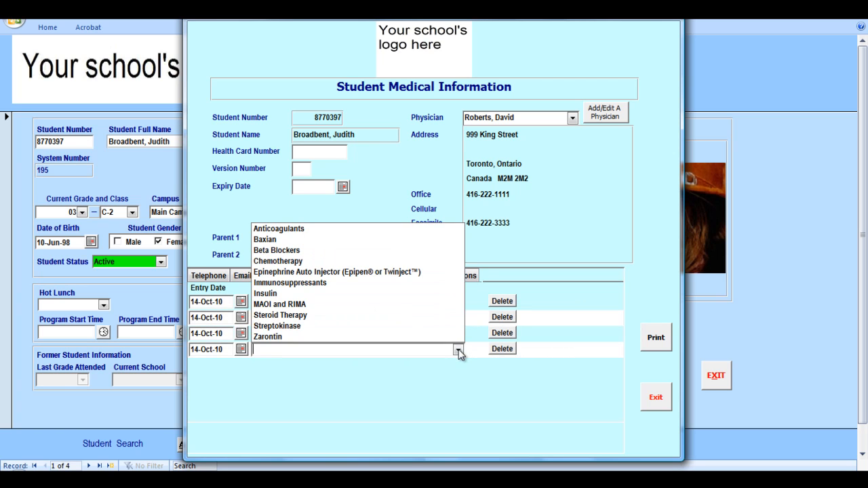
click(434, 337)
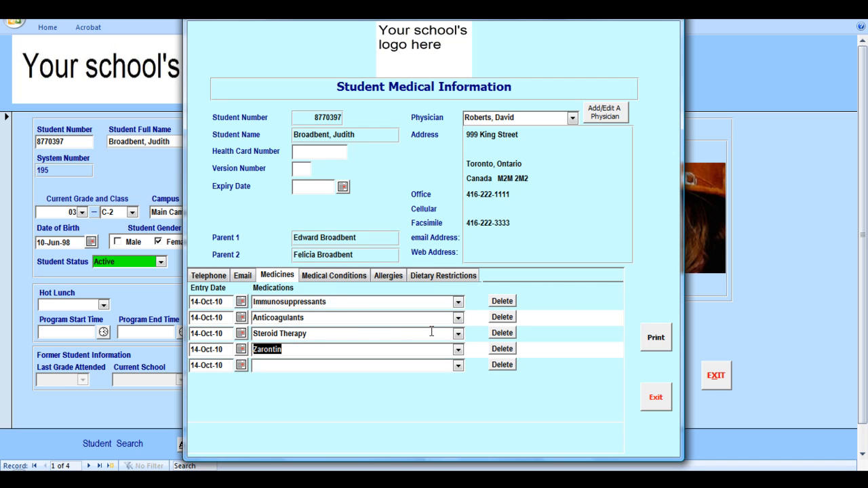
Review the student's medical conditions, allergies, dietary restrictions, physician choices, health card fields and parent emails, and close the medical information
click(333, 280)
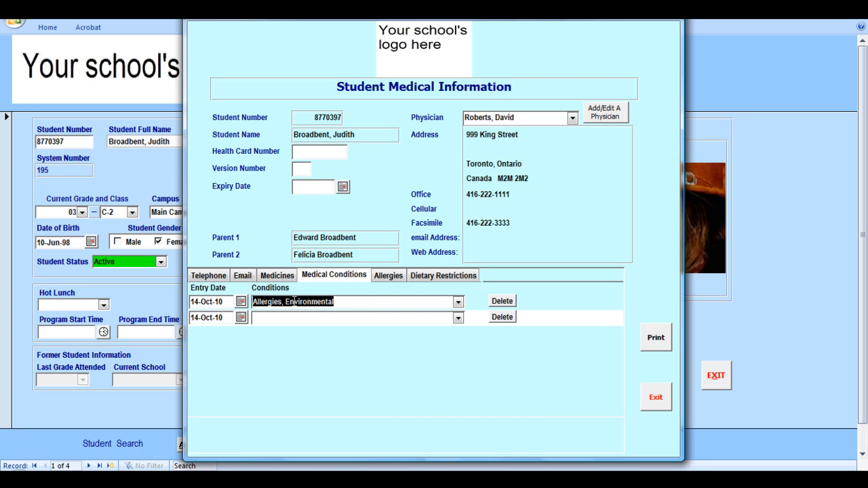
click(392, 276)
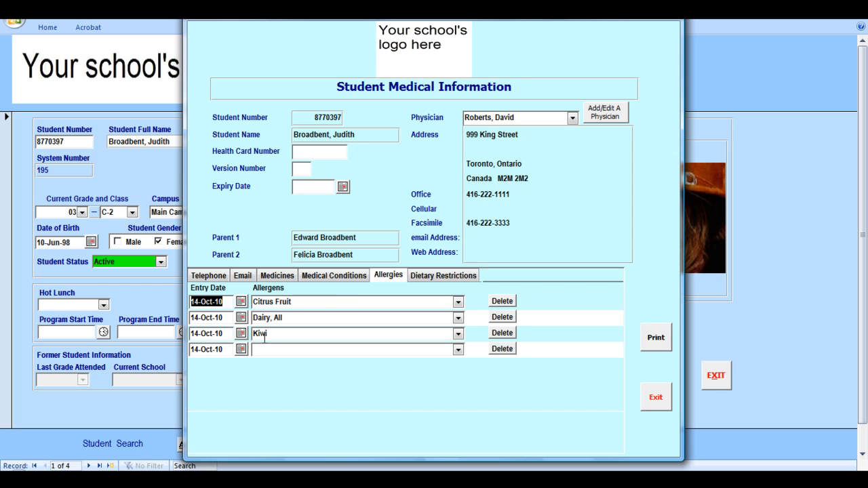
click(447, 280)
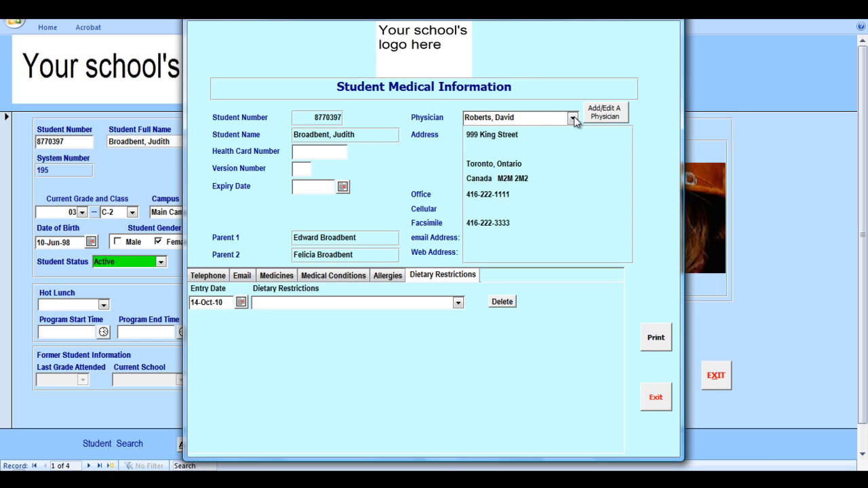
click(573, 117)
click(536, 133)
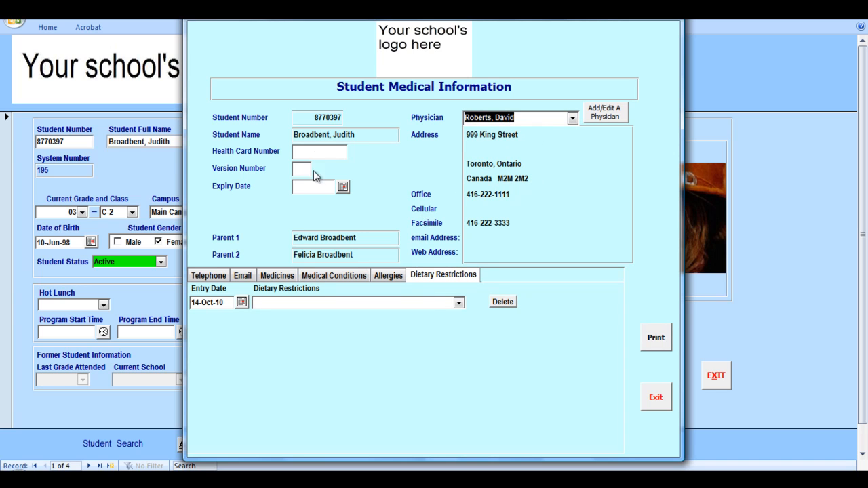
click(312, 151)
click(301, 170)
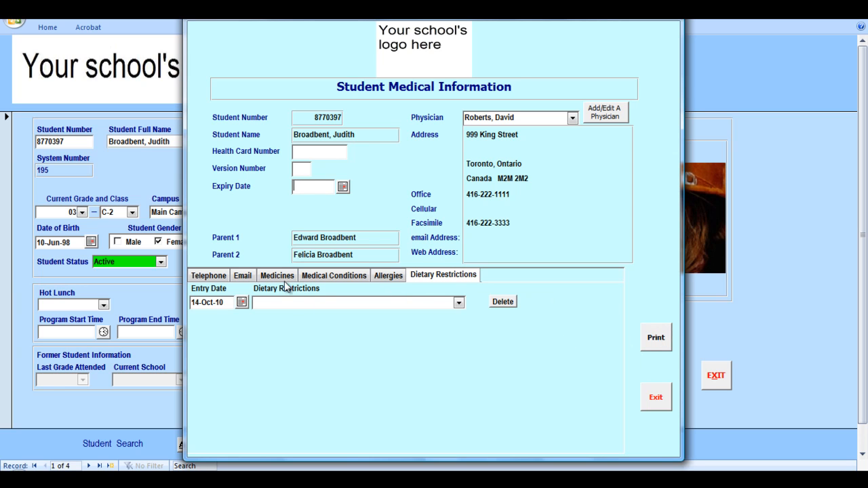
click(242, 277)
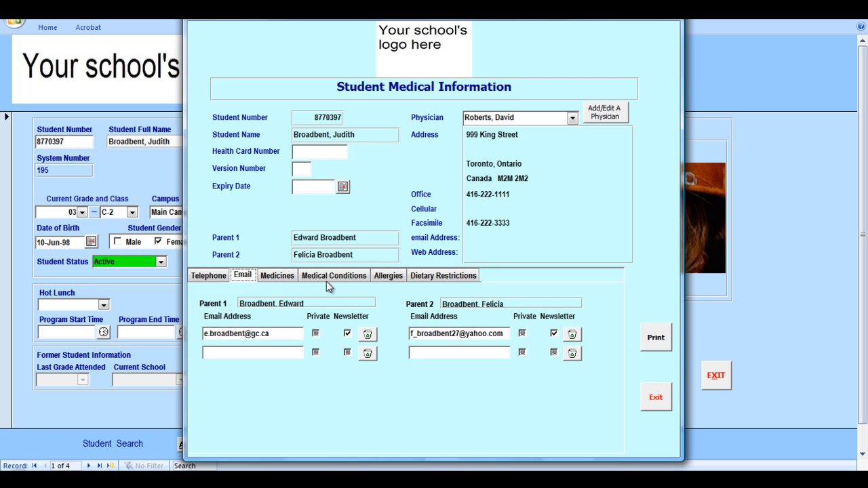
click(656, 400)
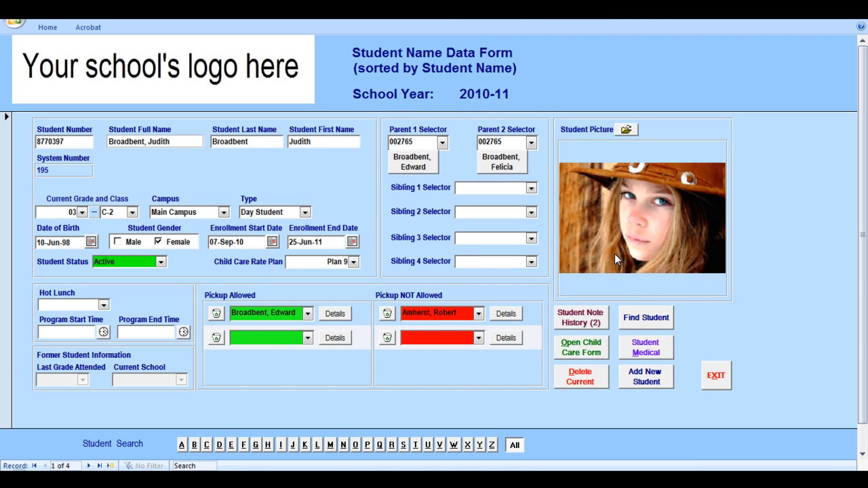
View the student's child care activity details for 2010-11 and return to the data form
click(572, 354)
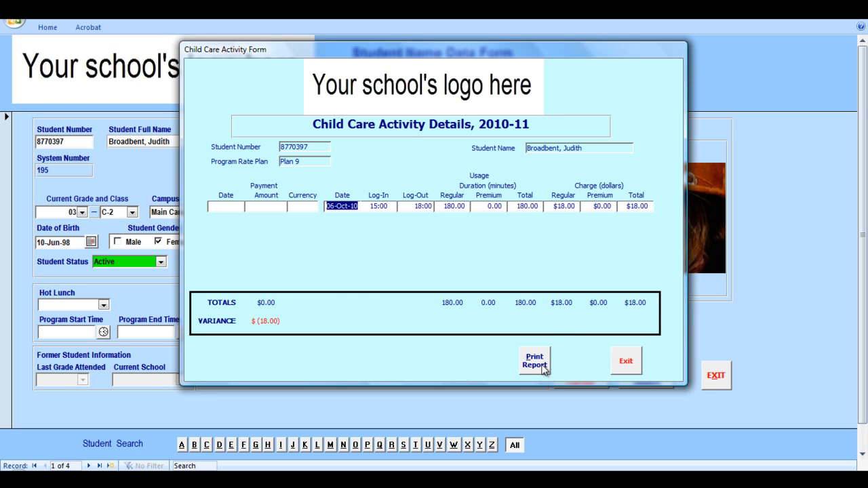
click(629, 361)
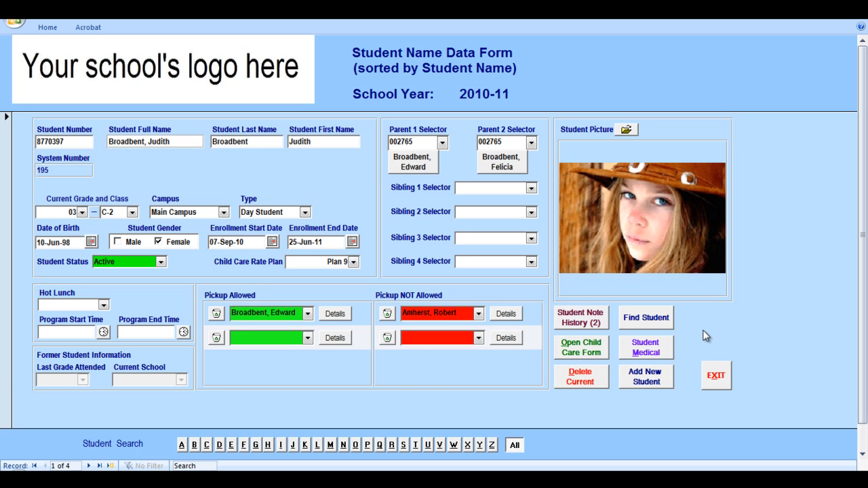
Search student and parent names for "ni", open the first matching student's record, and exit to the Student Information menu
click(645, 316)
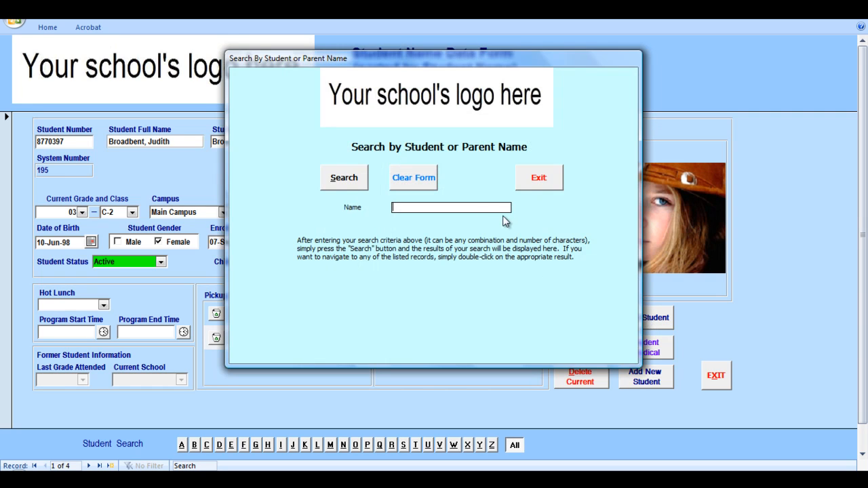
text(ni)
click(335, 184)
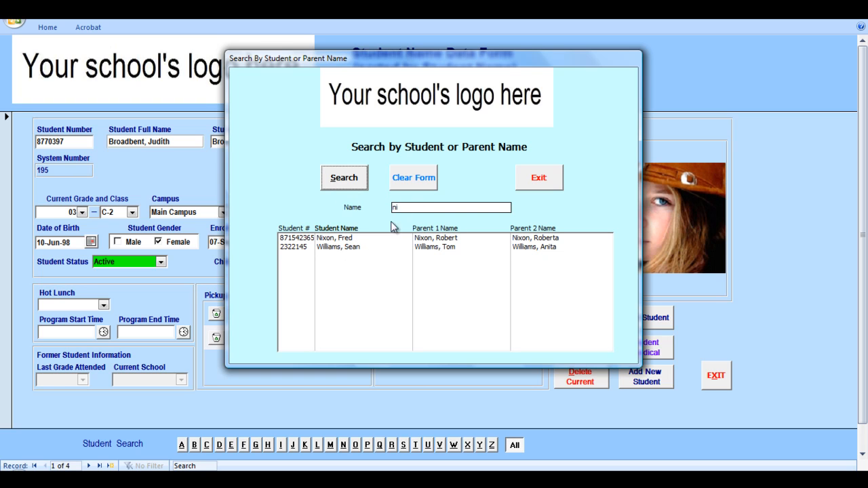
double_click(334, 238)
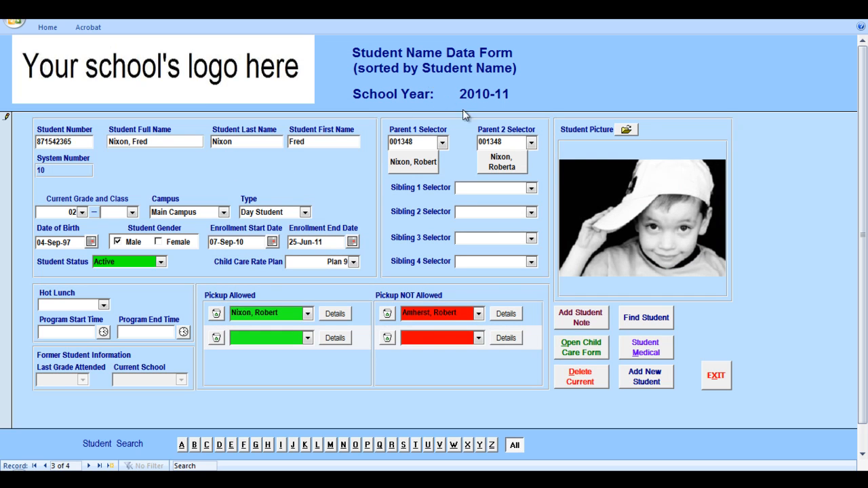
click(716, 375)
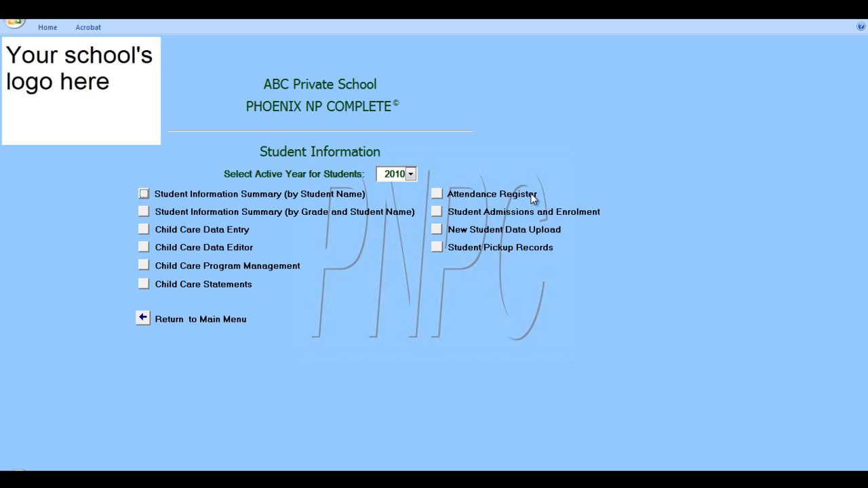
Add a school defined holiday named "Professional Day" on 14-Oct-10 to the Attendance Register's days off
click(437, 195)
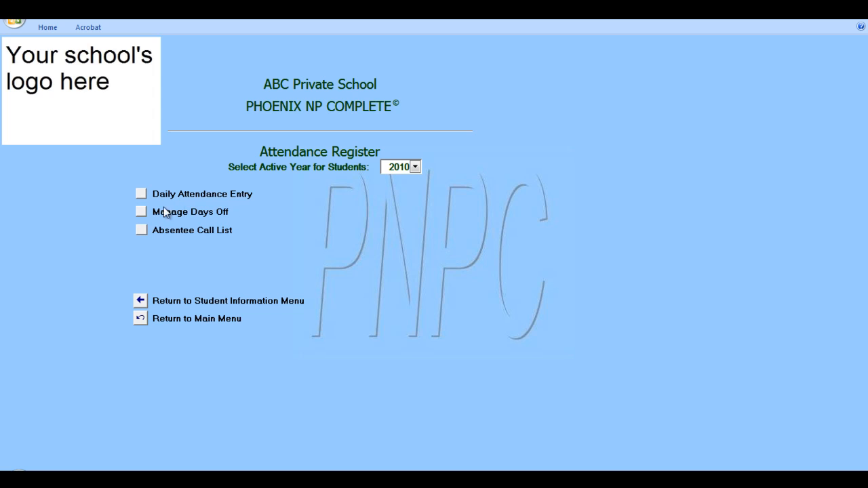
click(139, 210)
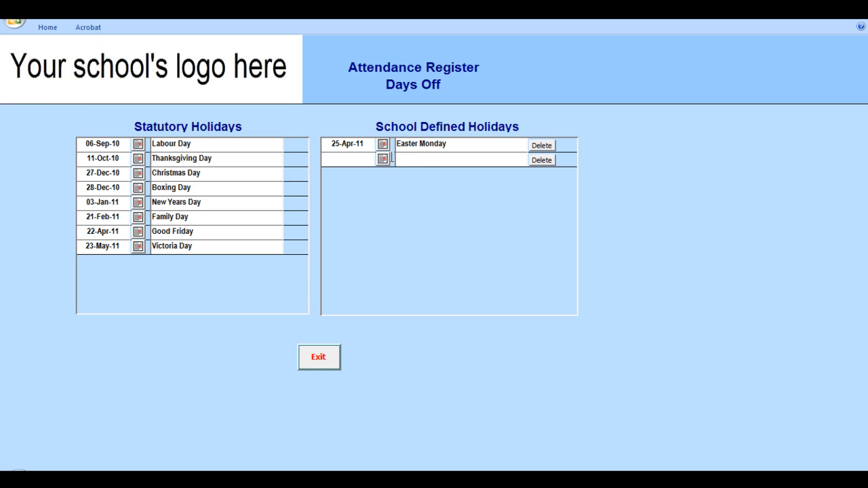
click(404, 159)
click(383, 159)
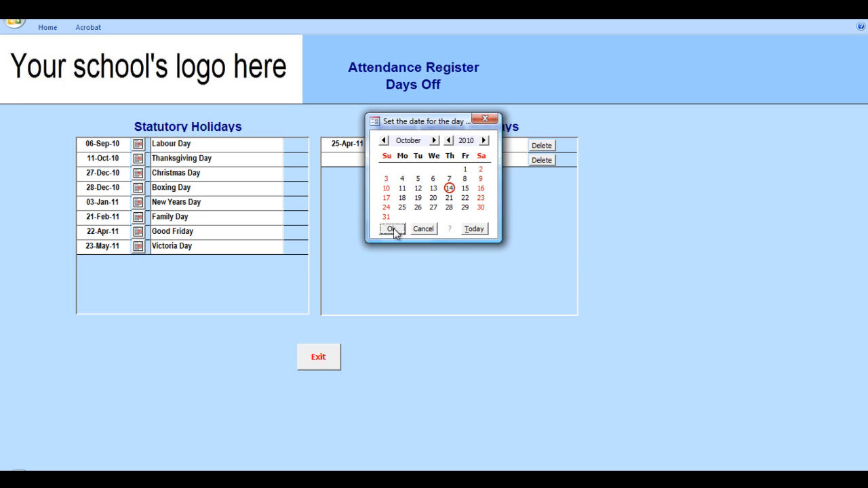
click(393, 229)
click(414, 161)
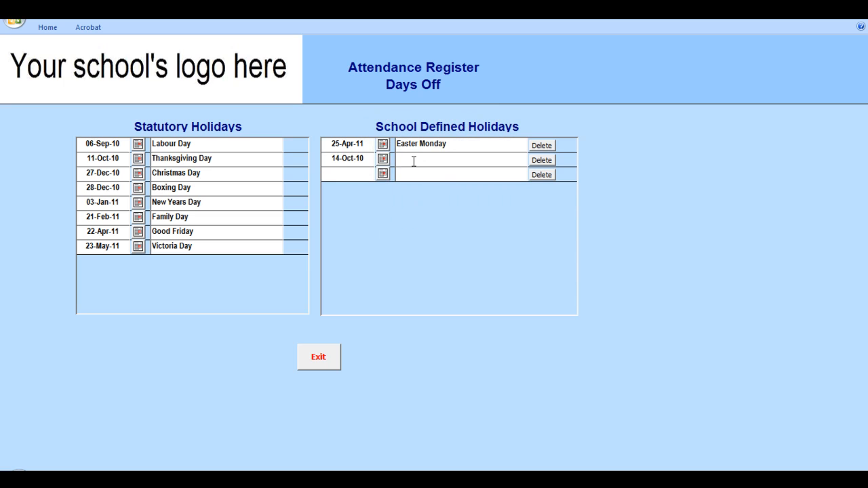
text(Professional Day)
click(318, 360)
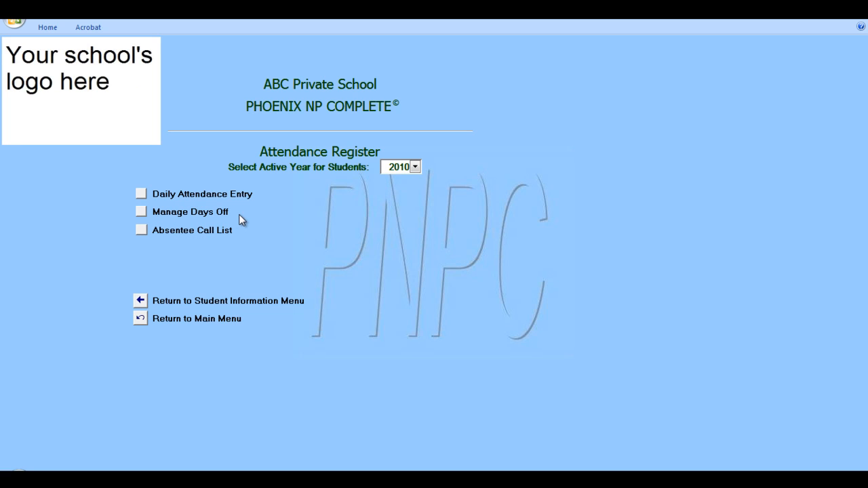
Open the daily attendance entry and show the grade 02 students, checking the class options without choosing one
click(141, 194)
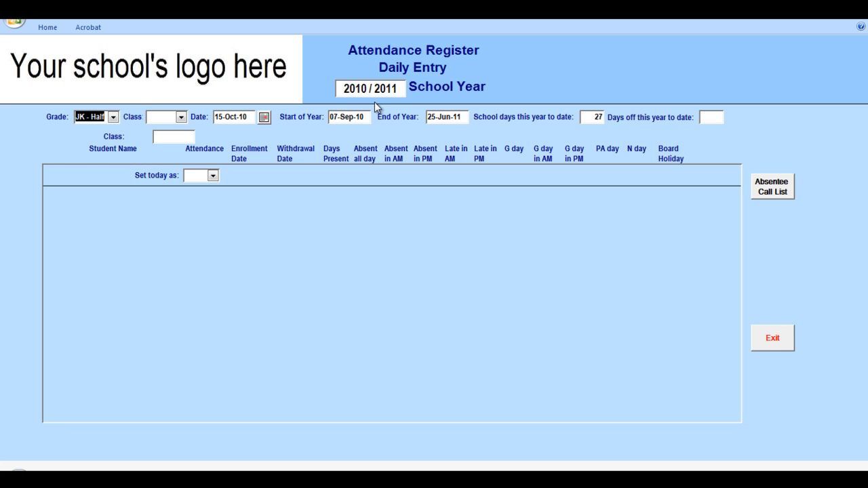
click(112, 118)
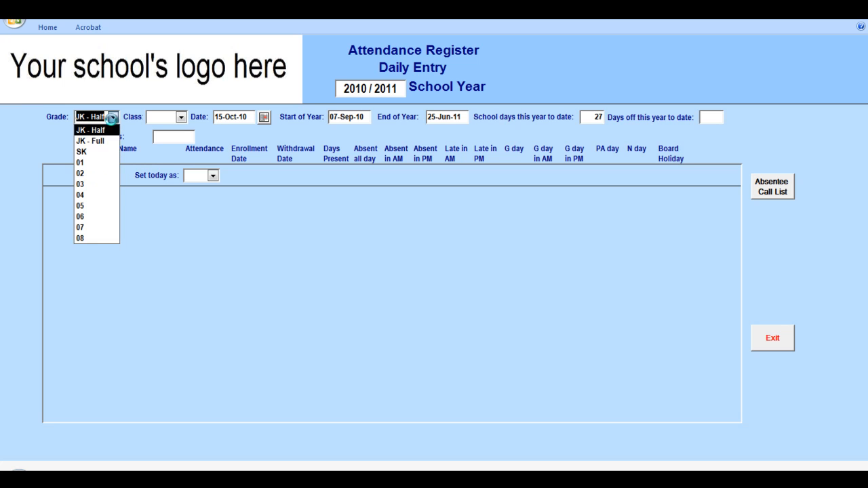
click(102, 175)
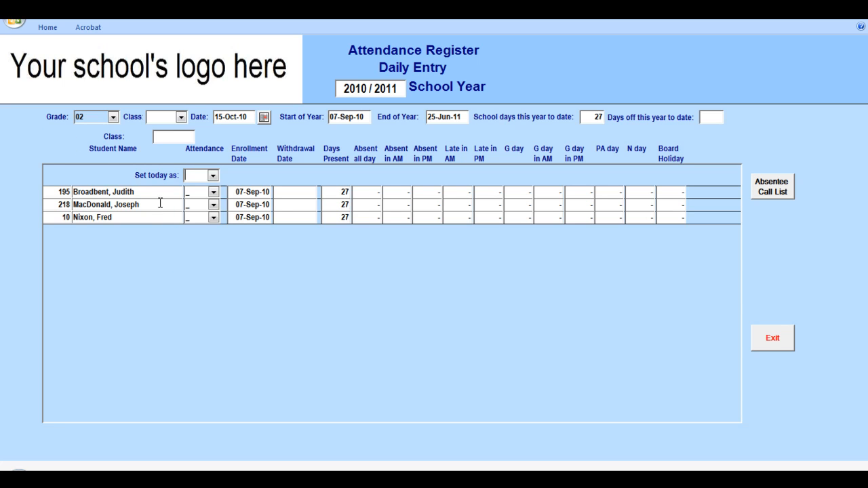
click(181, 119)
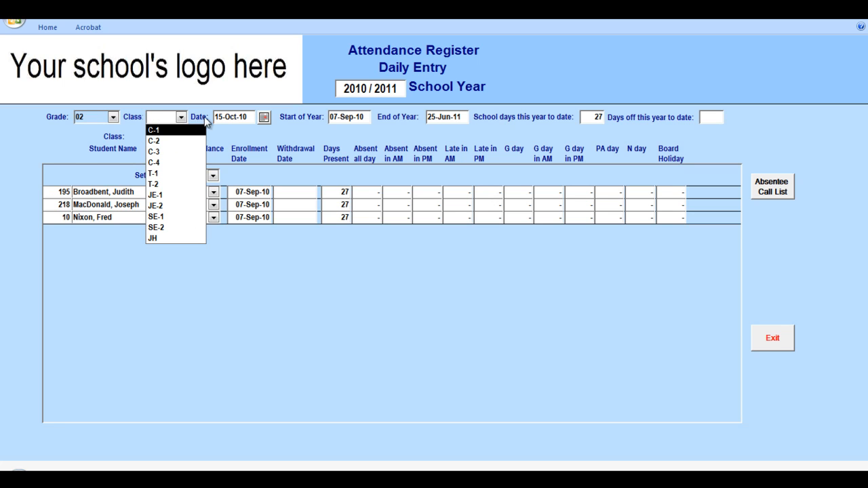
click(225, 129)
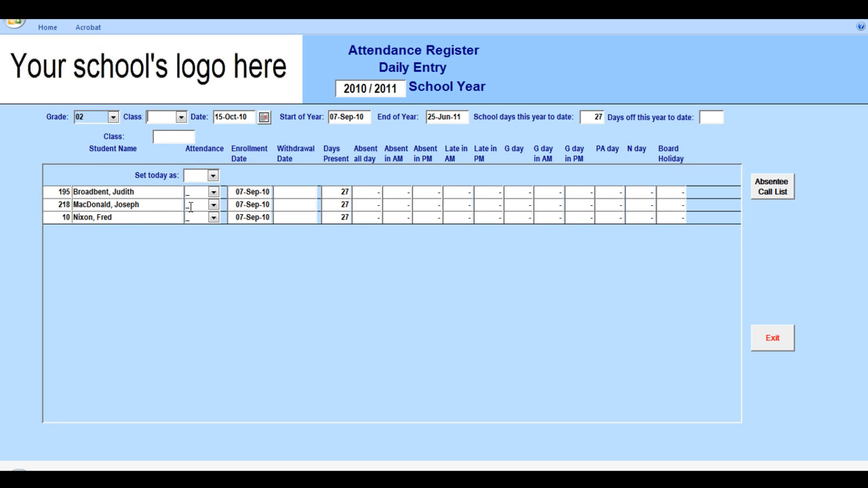